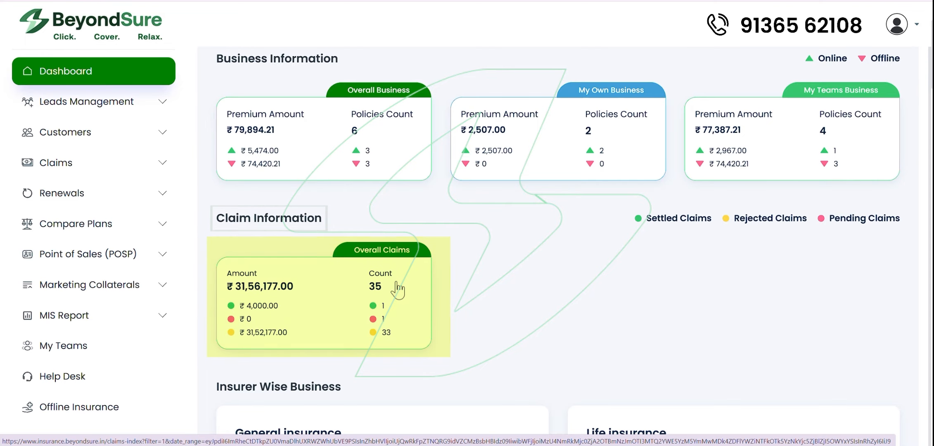
Step: Scroll past Insurer Wise Business to the Total Leads cards: 614 leads, 535 pending, 77 converted
scroll(475, 349, down, 5)
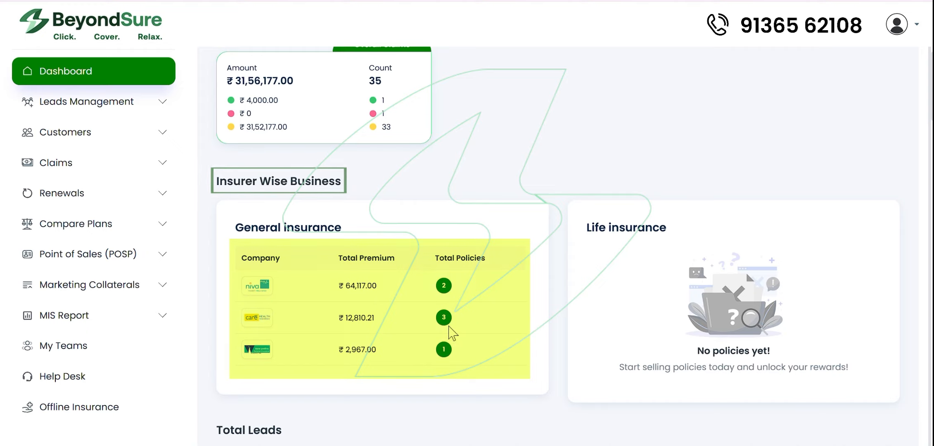
scroll(459, 348, down, 5)
scroll(493, 412, down, 3)
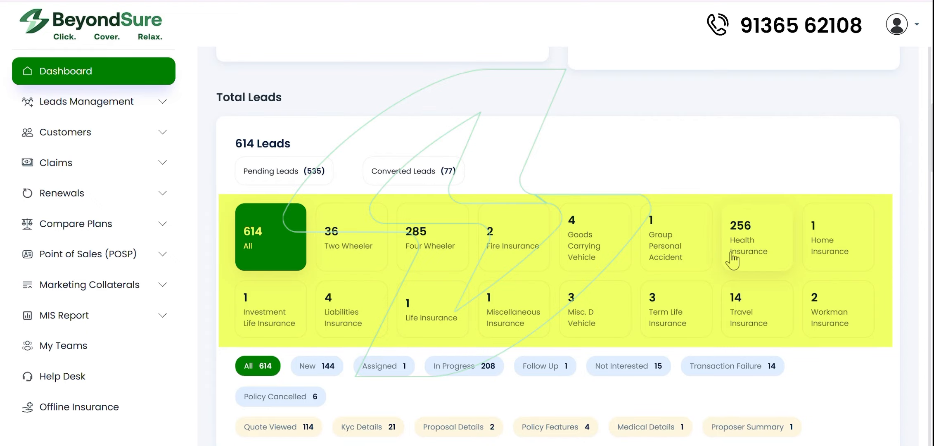
Step: Scroll down the dashboard to the Total - Leads table
scroll(458, 417, down, 2)
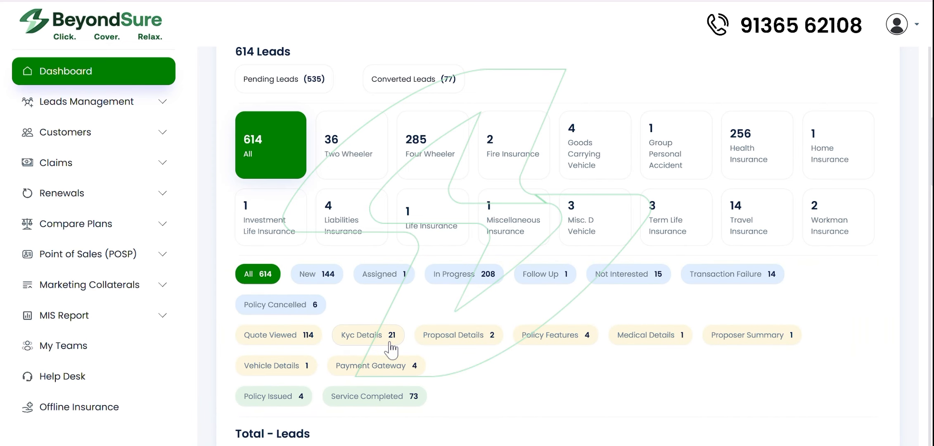
scroll(430, 330, down, 6)
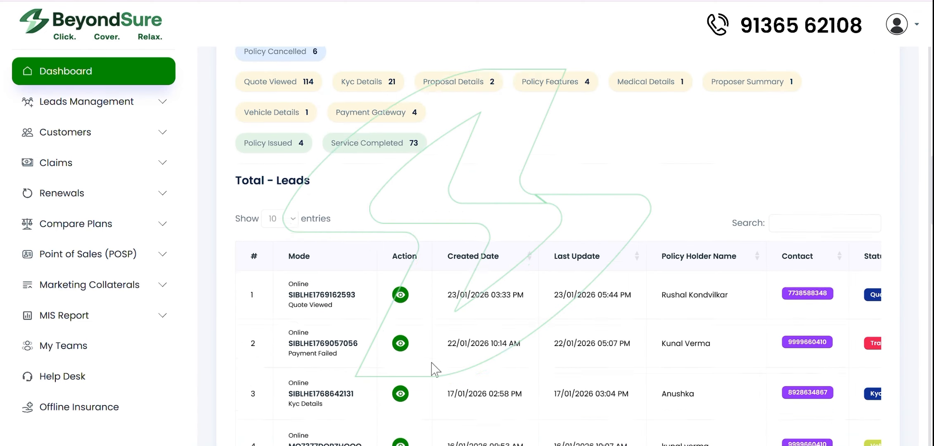
scroll(435, 370, down, 2)
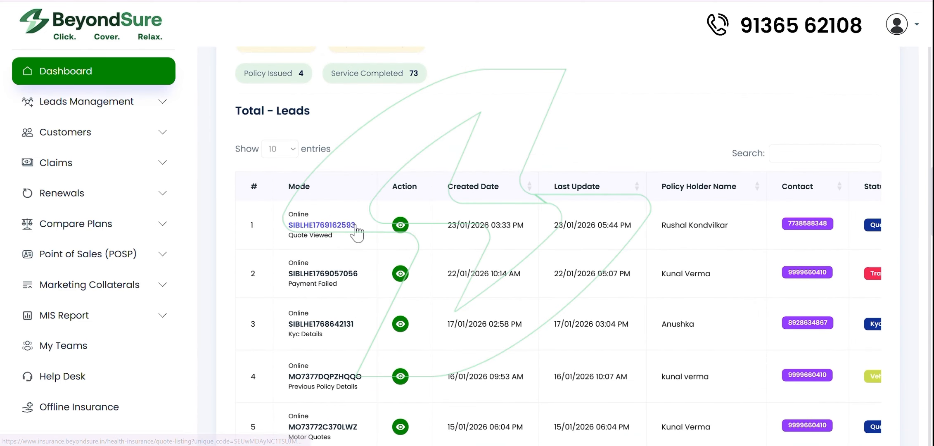
scroll(357, 234, down, 3)
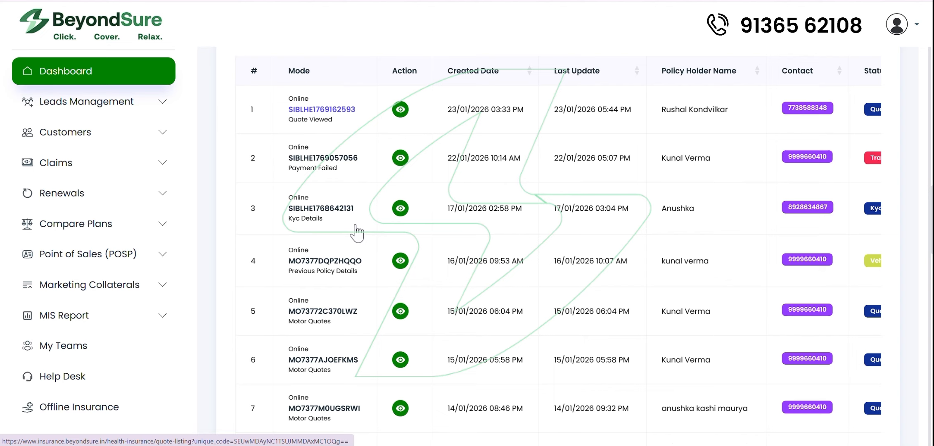
scroll(357, 234, up, 1)
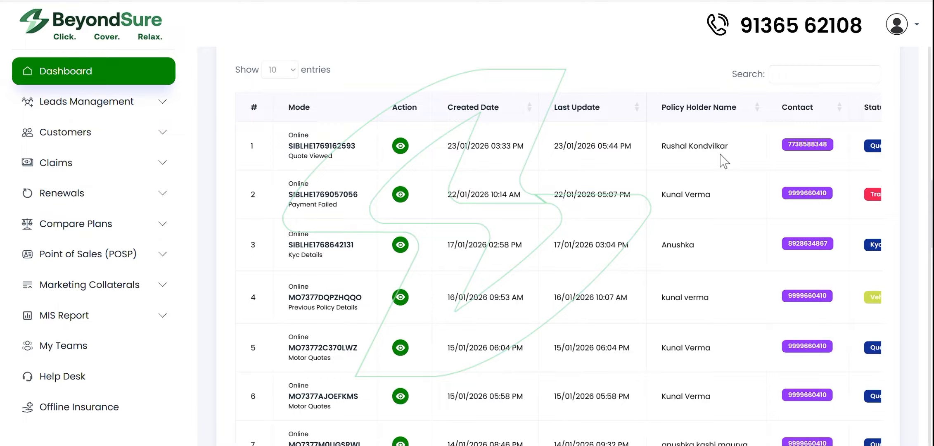
Step: Scroll the leads table across its Status and Product columns, then down to Upcoming Renewals
scroll(663, 159, right, 6)
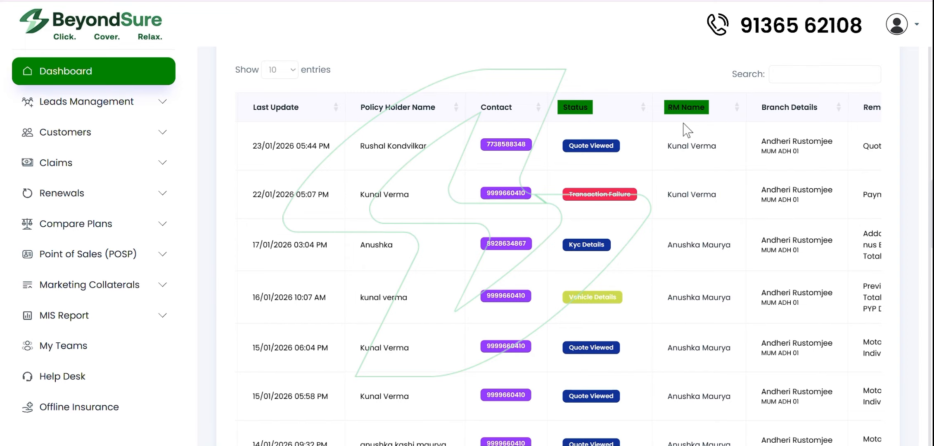
scroll(687, 130, right, 8)
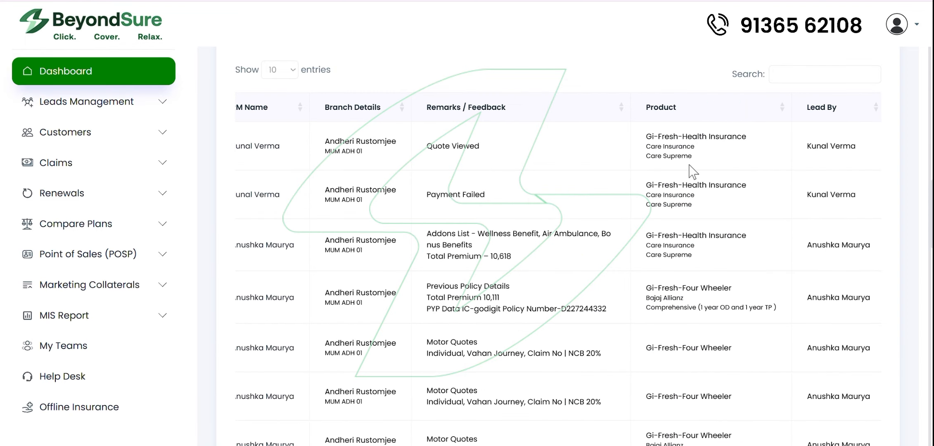
scroll(694, 171, right, 5)
scroll(694, 172, left, 8)
scroll(693, 171, left, 10)
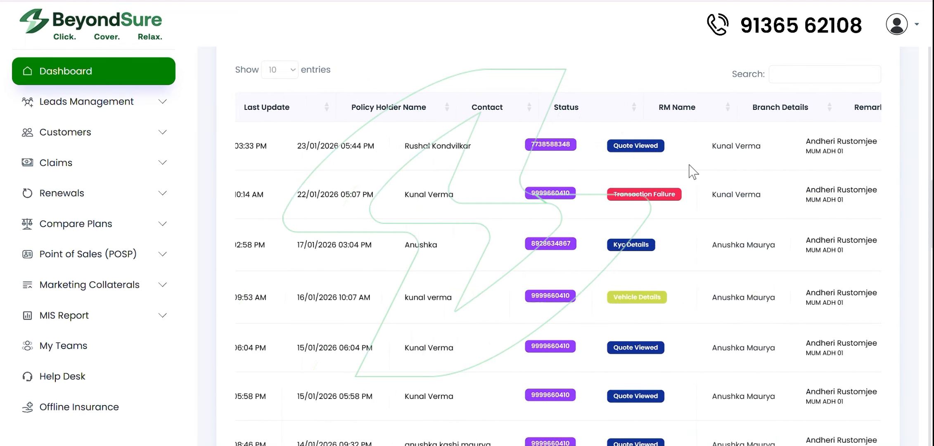
scroll(693, 171, down, 12)
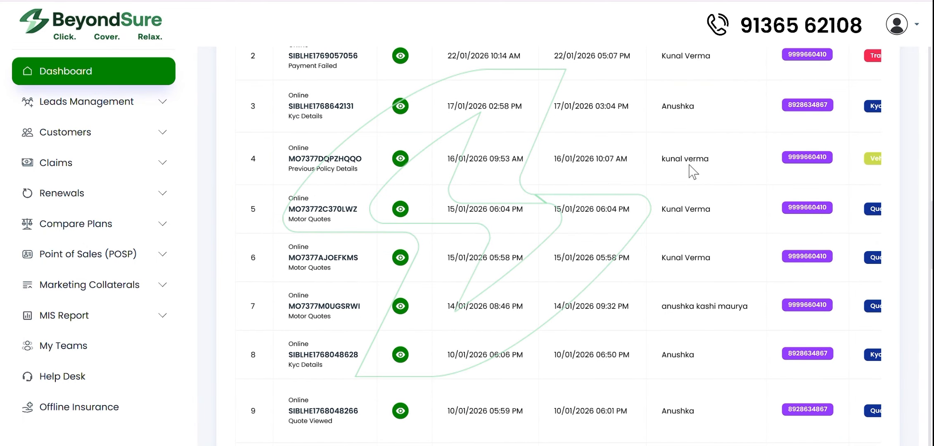
scroll(692, 169, down, 3)
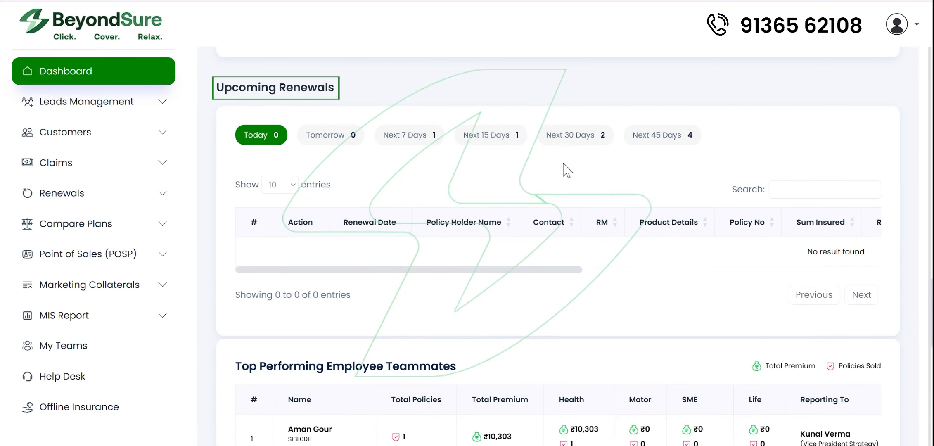
Step: Scroll through Top Performing Employee Teammates, POSPs Activity and Top Performing POSP sections
scroll(525, 167, down, 5)
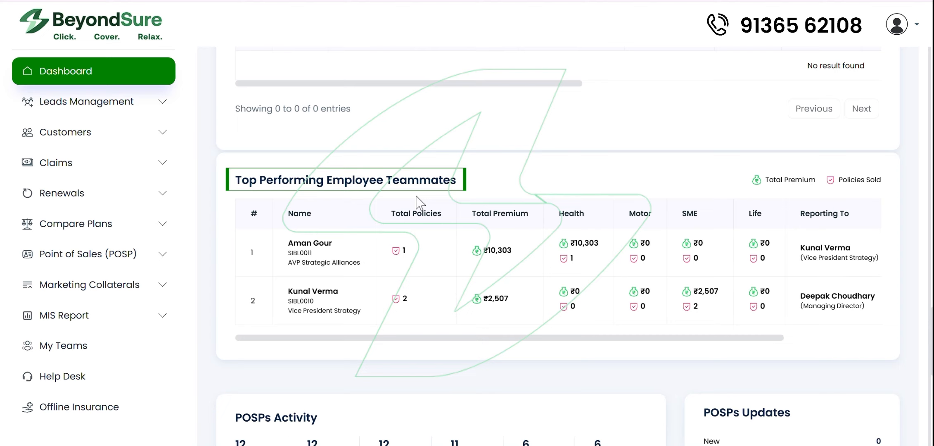
scroll(417, 202, down, 7)
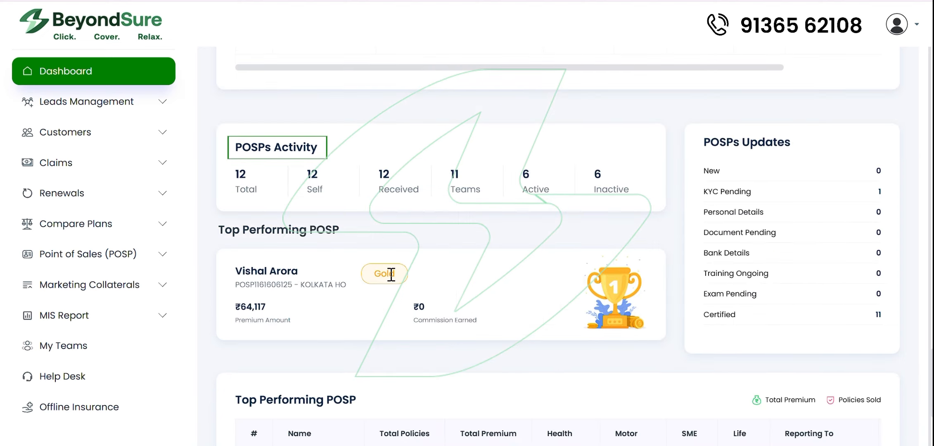
scroll(289, 156, down, 4)
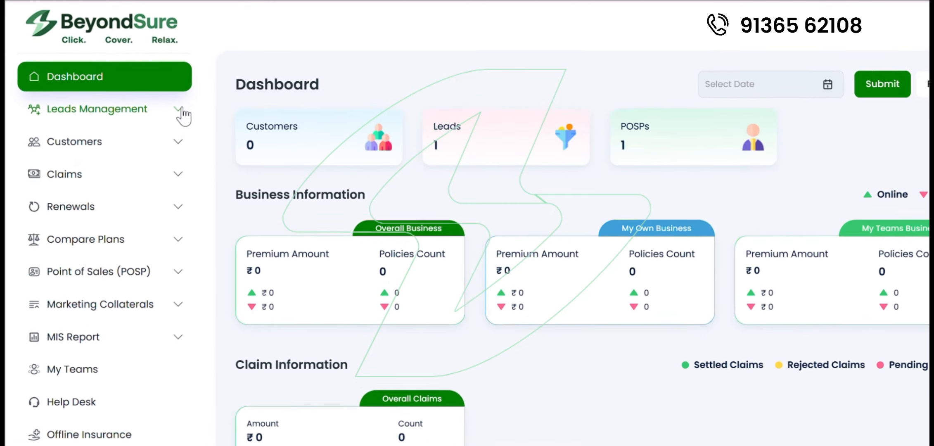
Step: Start a new online Health Insurance lead, filling customer details from a saved contact
click(170, 104)
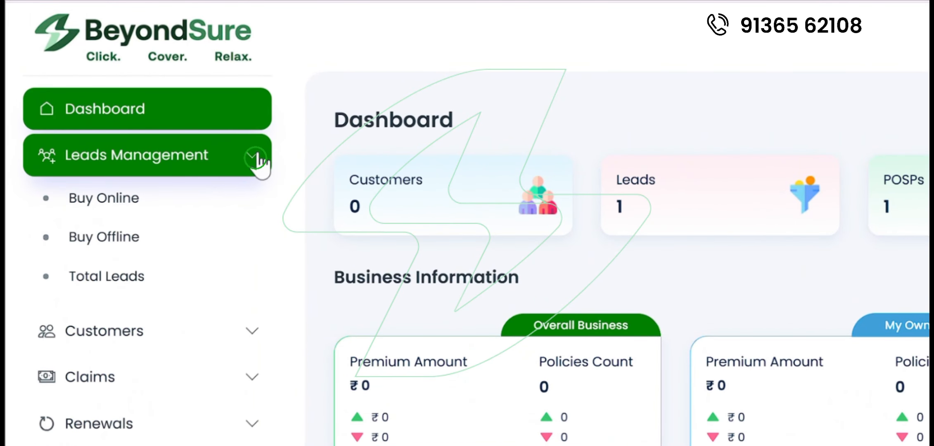
click(140, 204)
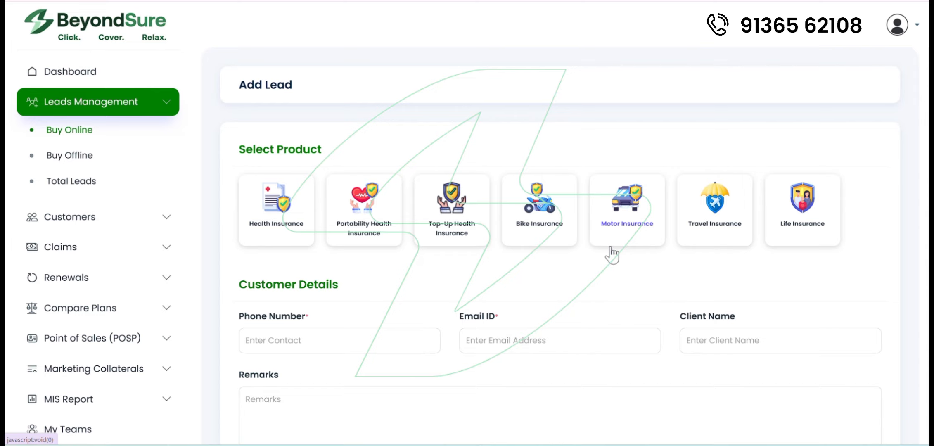
click(285, 215)
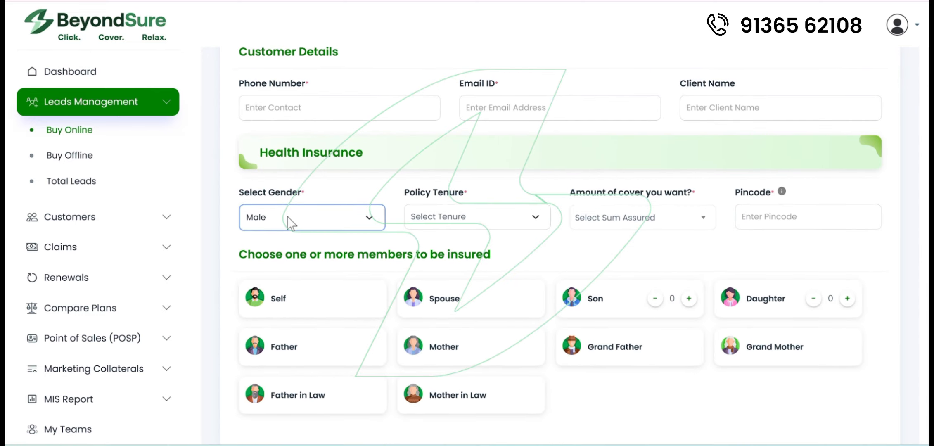
scroll(287, 217, up, 2)
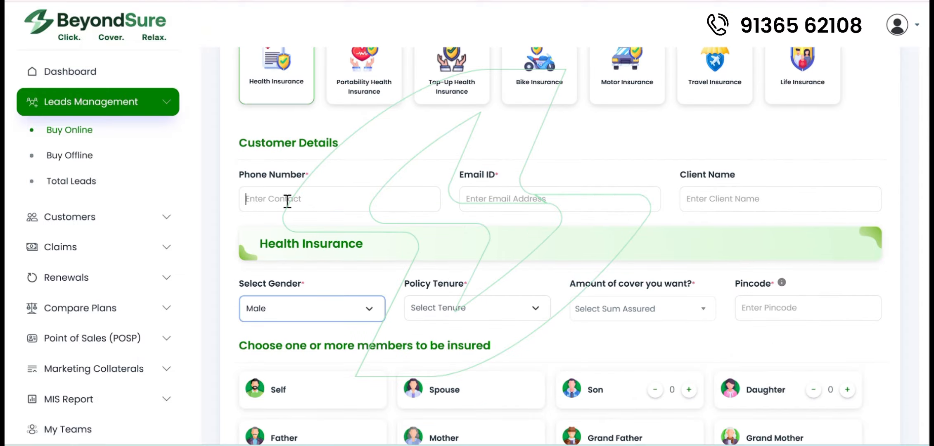
click(287, 200)
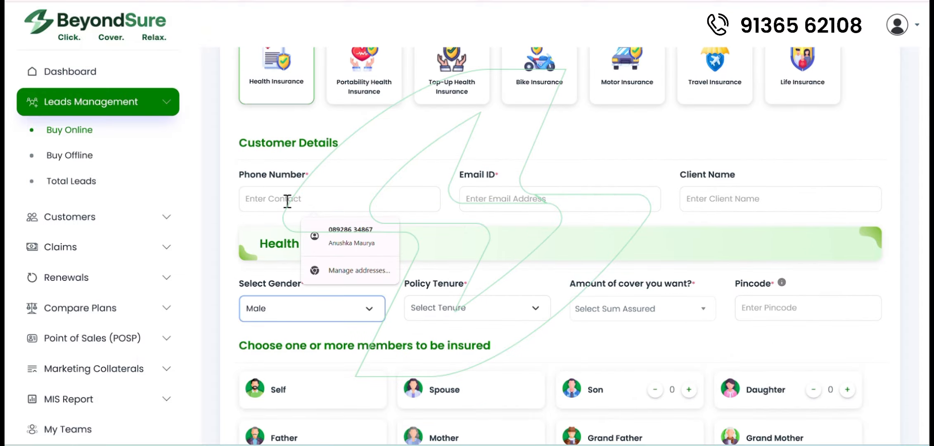
click(335, 236)
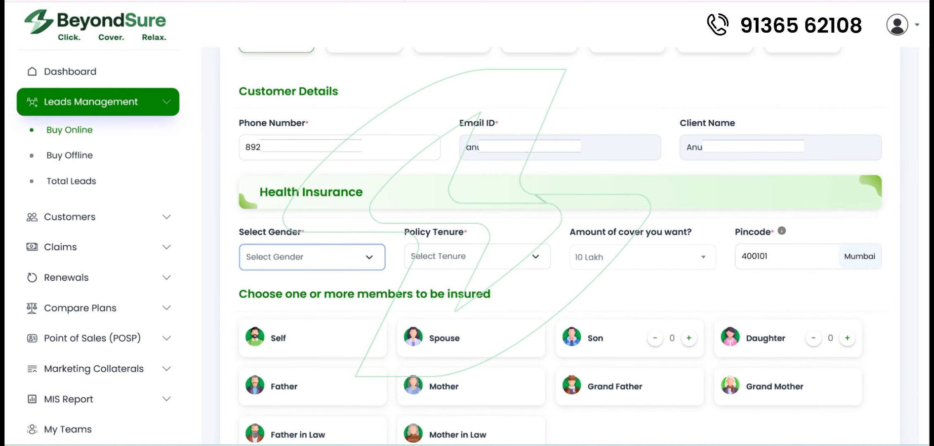
Step: Set gender to Female, policy tenure to 1 Year and cover amount to 10 Lakh
click(351, 253)
click(284, 308)
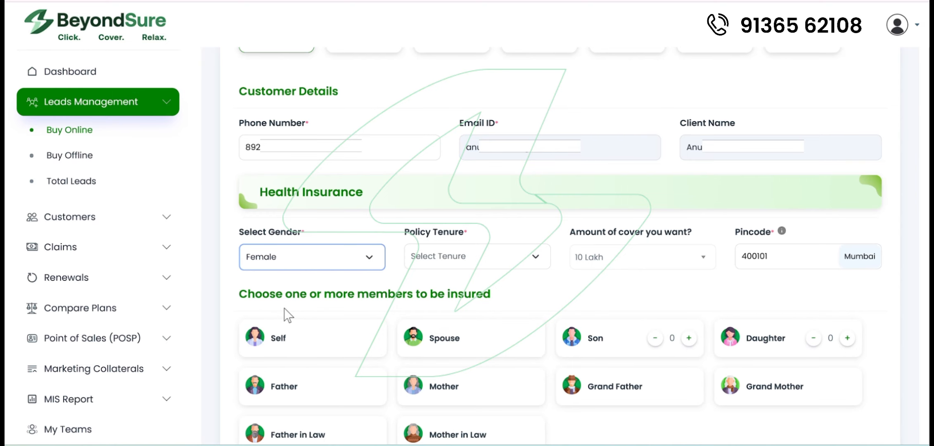
click(483, 263)
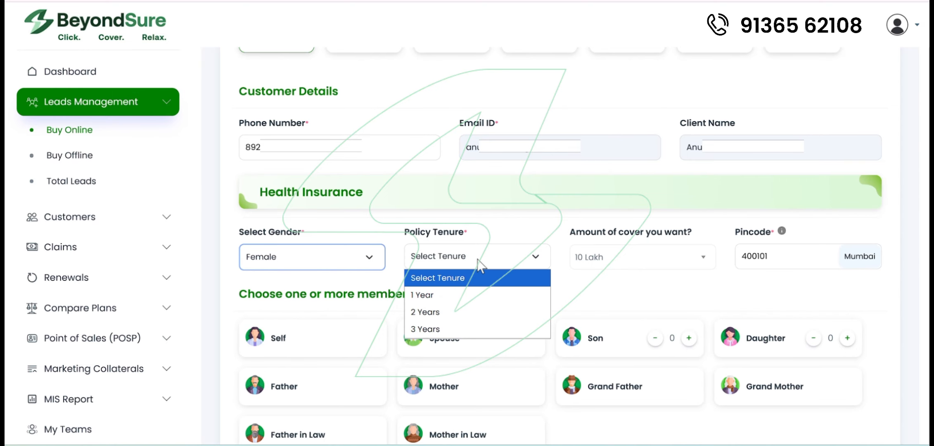
click(439, 294)
click(674, 263)
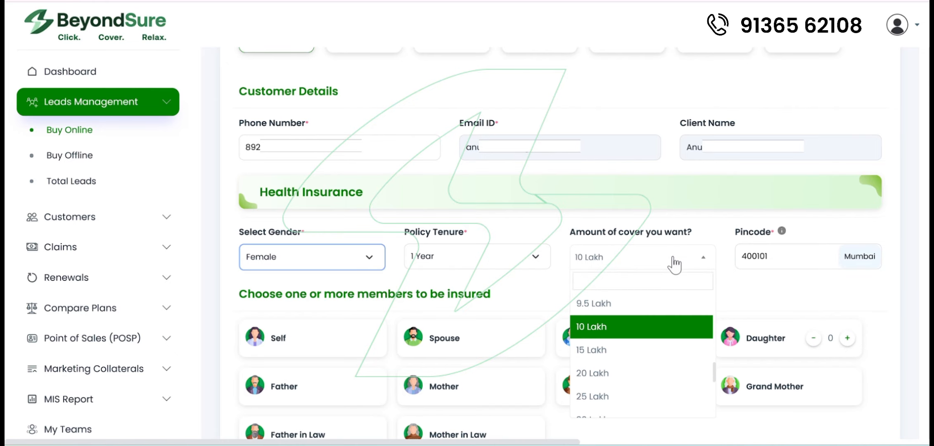
scroll(627, 385, up, 1)
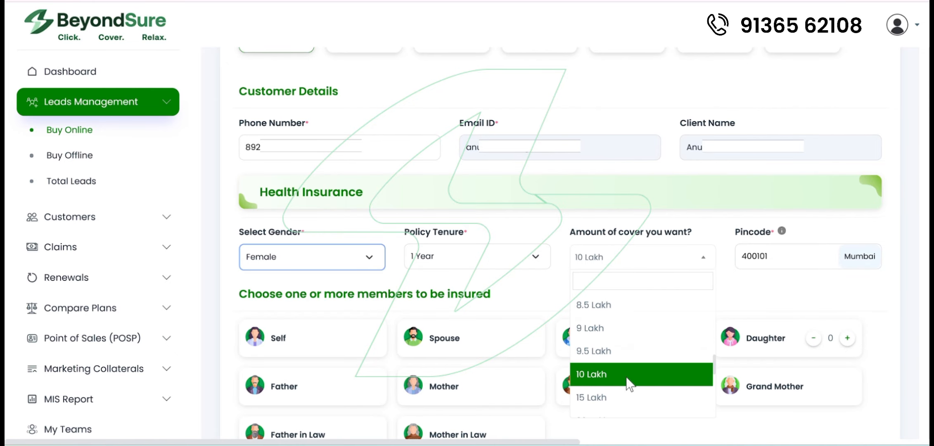
click(628, 384)
scroll(772, 273, down, 2)
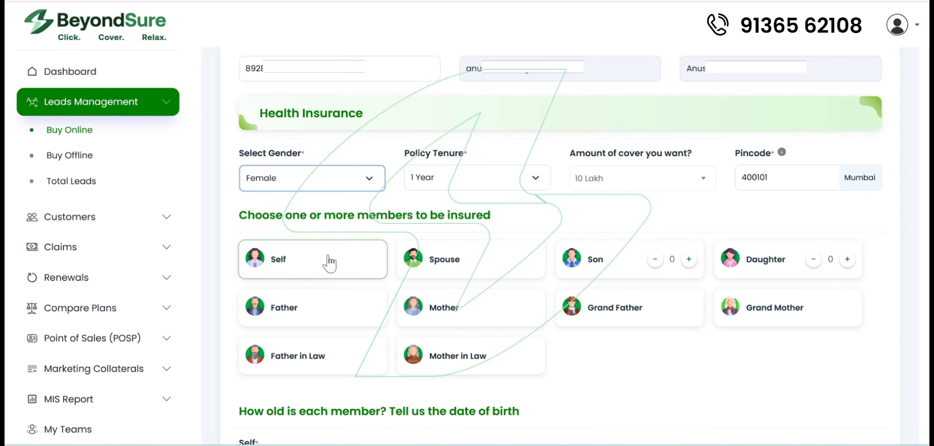
scroll(330, 262, down, 5)
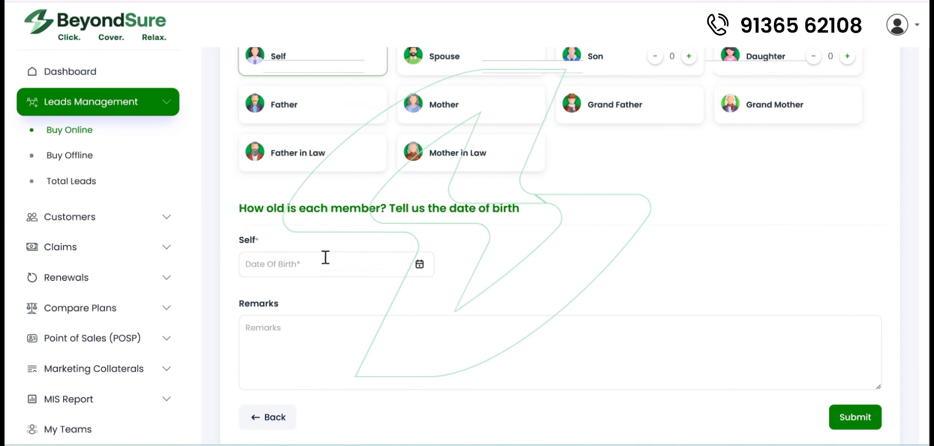
click(318, 262)
click(855, 417)
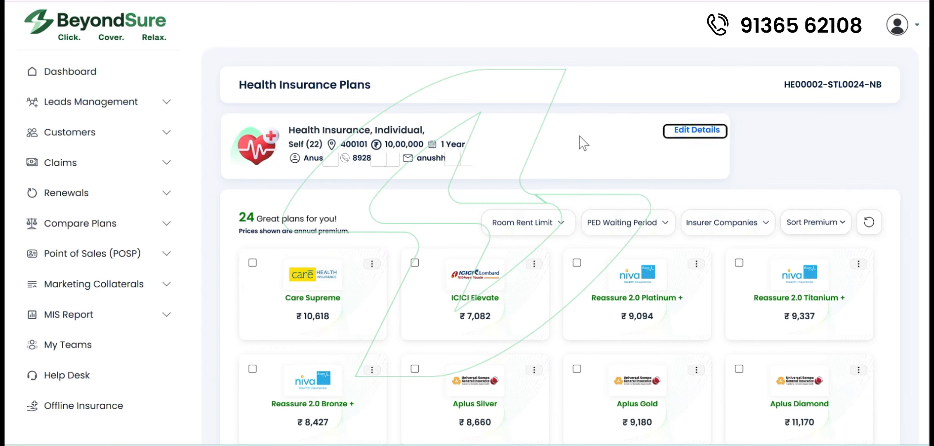
Step: Reopen the lead's details via Edit Details and resubmit them
click(698, 136)
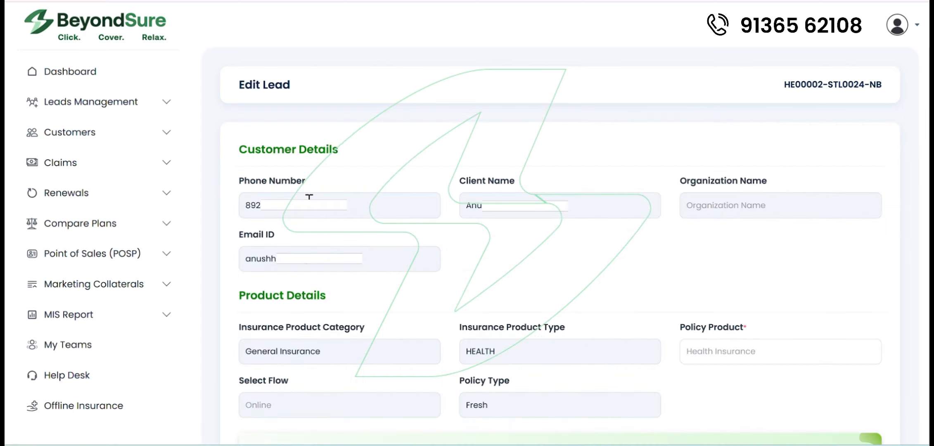
scroll(509, 216, down, 10)
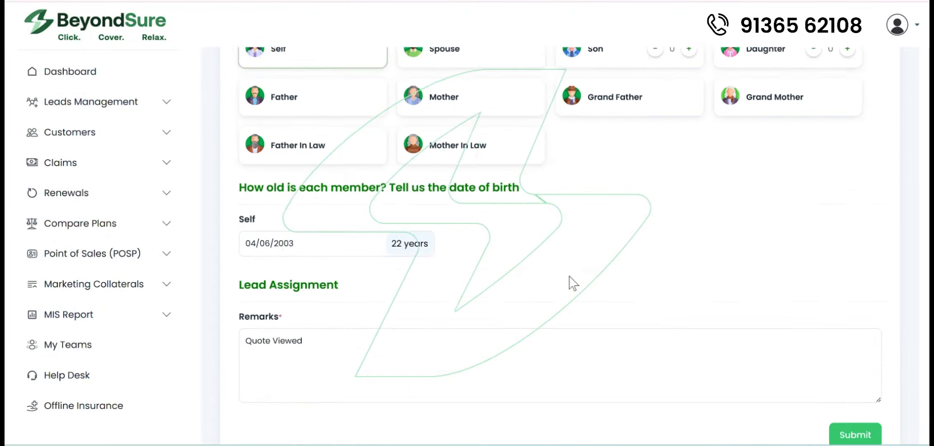
click(858, 400)
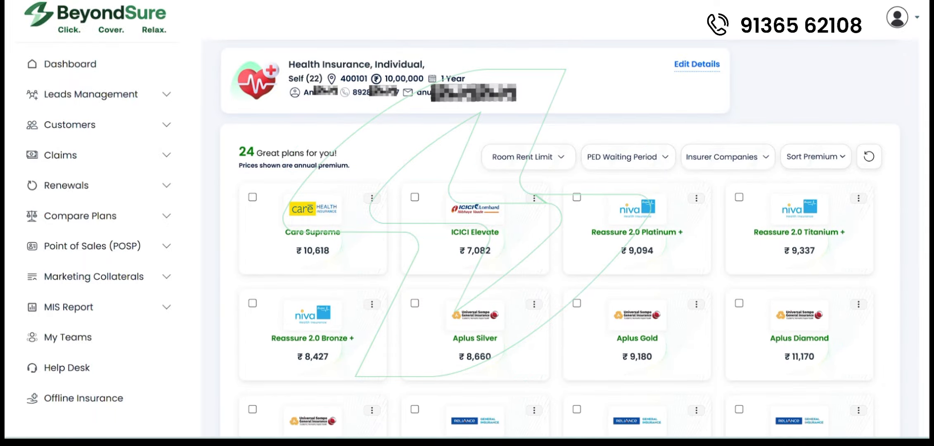
Step: Select Care Supreme and Reassure 2.0 Platinum + for comparison
click(252, 197)
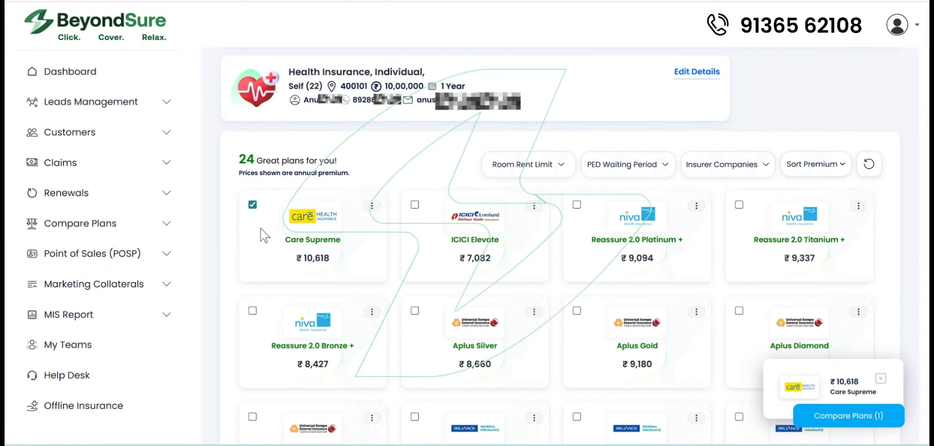
click(576, 197)
scroll(569, 231, down, 3)
scroll(568, 238, down, 10)
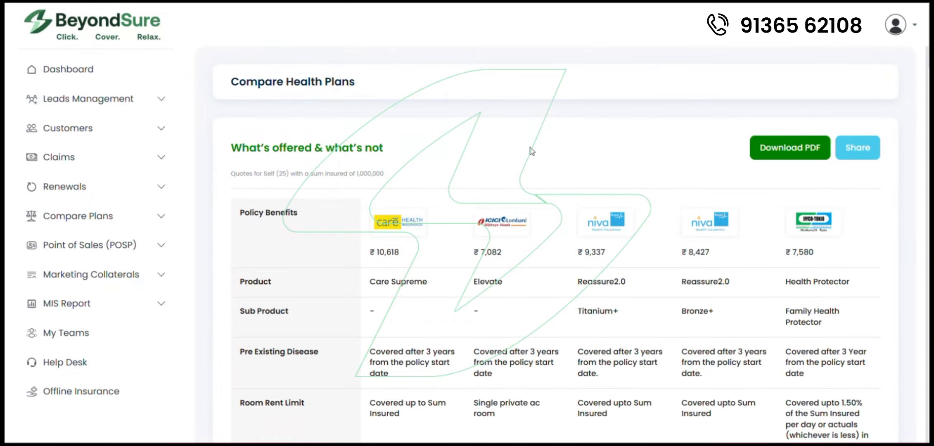
scroll(531, 151, down, 20)
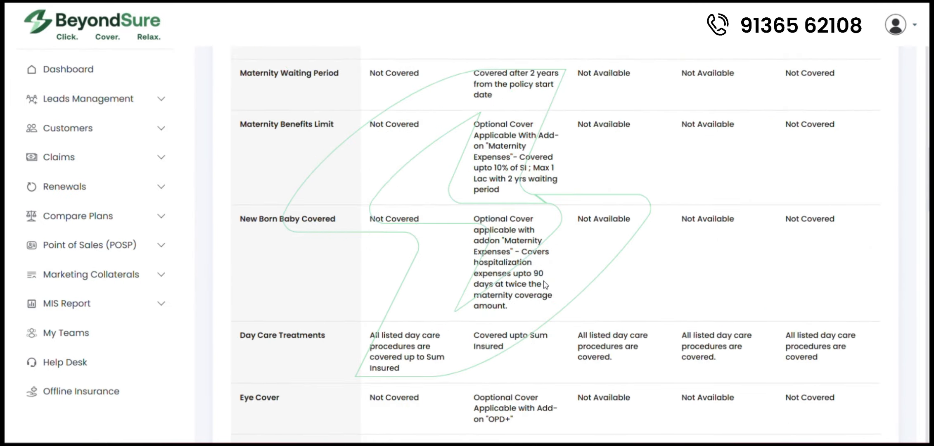
Step: Download the plan comparison as a PDF and review it
scroll(546, 285, down, 17)
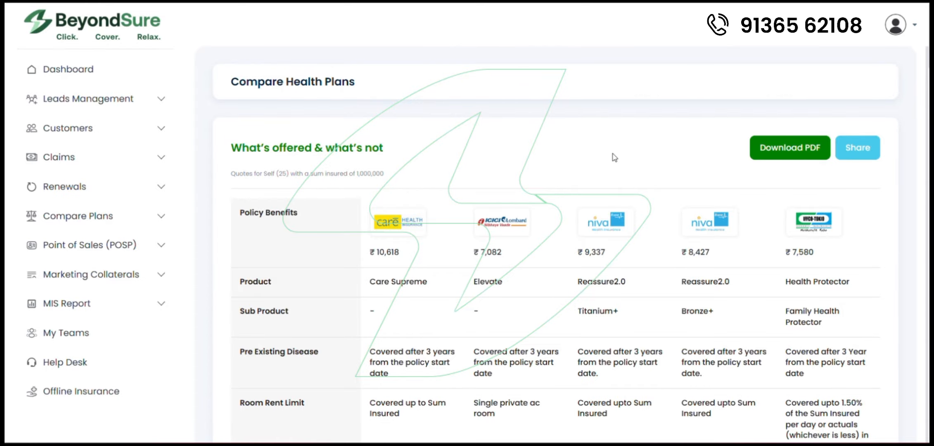
click(796, 155)
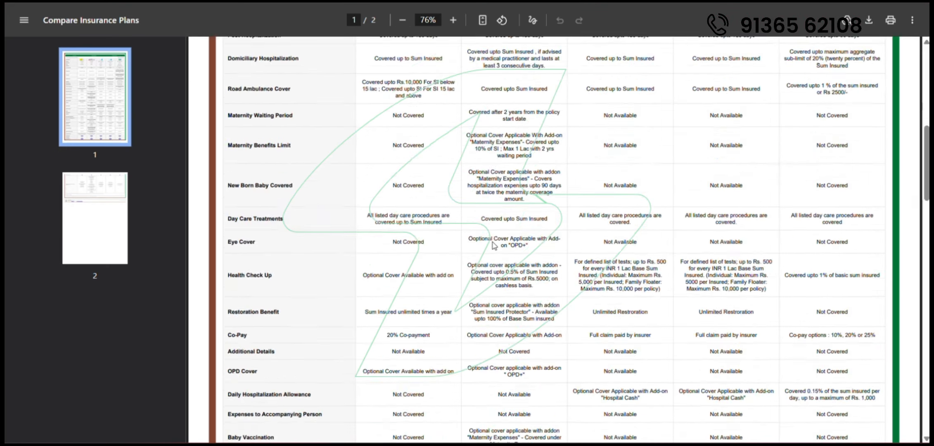
scroll(494, 246, down, 10)
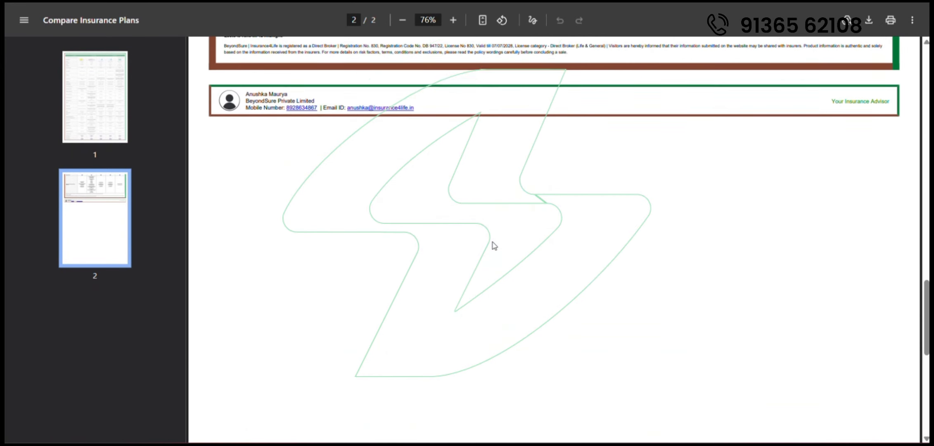
scroll(495, 246, up, 2)
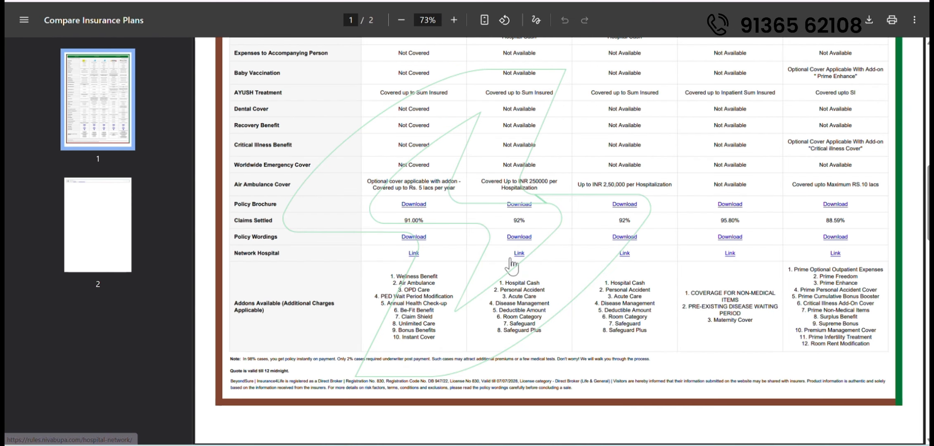
scroll(511, 267, up, 10)
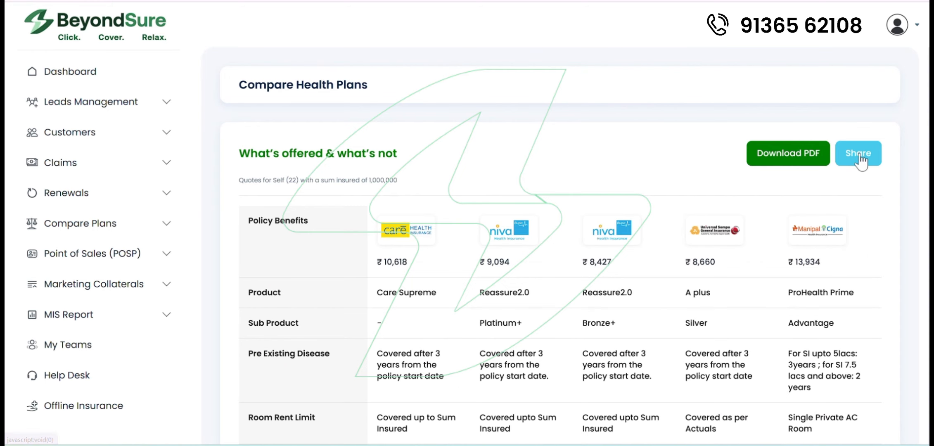
Step: Share the KYC verification link by WhatsApp and email, then view ReAssure 2.0 Platinum + details
click(859, 153)
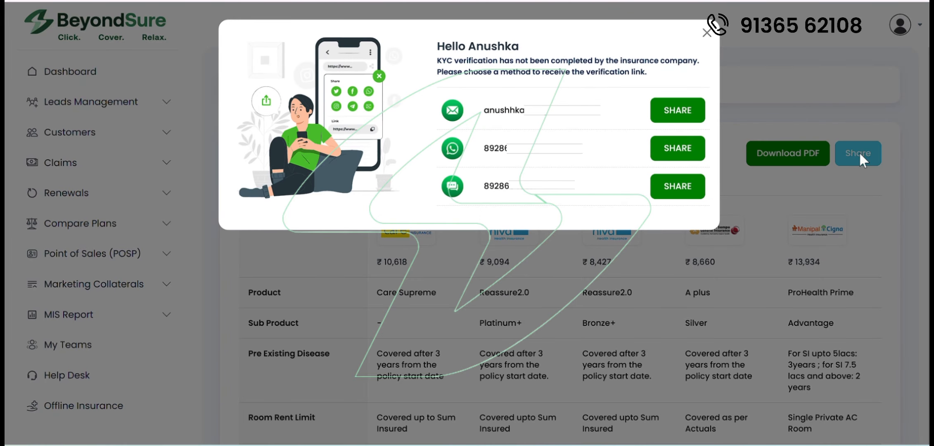
click(675, 149)
click(676, 108)
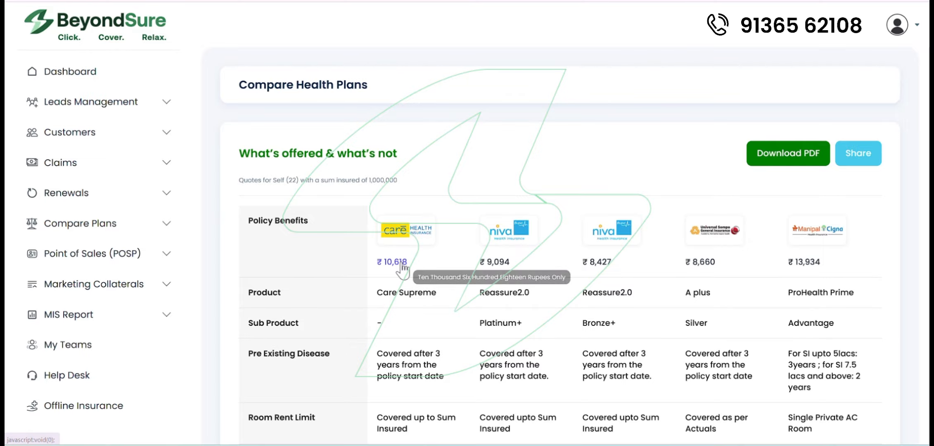
click(506, 264)
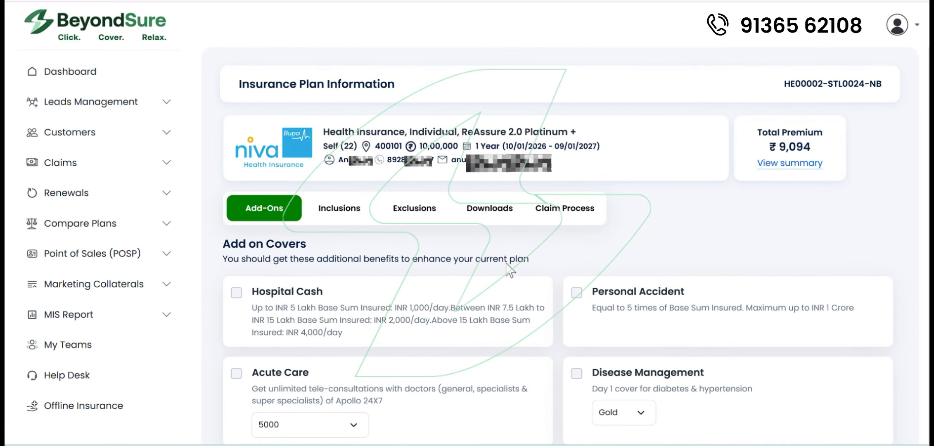
Step: Scroll through the ReAssure 2.0 Platinum + plan page and review its Inclusions
scroll(509, 270, down, 2)
scroll(509, 270, down, 2)
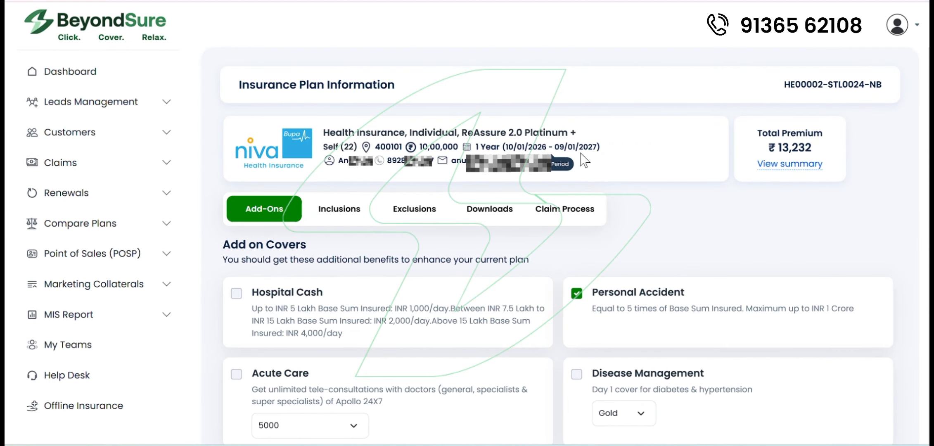
scroll(590, 203, down, 2)
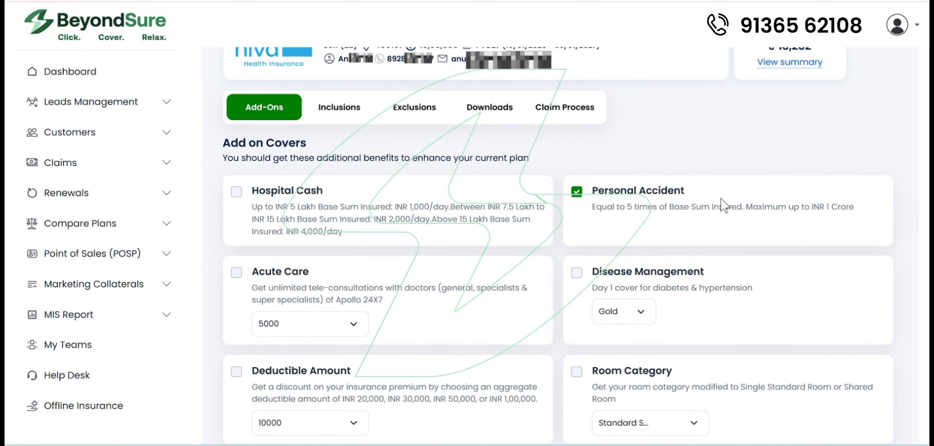
click(338, 143)
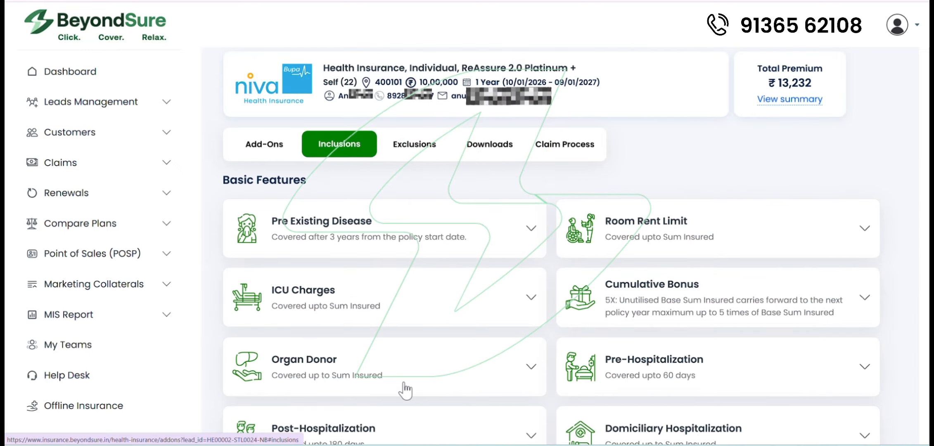
scroll(407, 386, down, 9)
scroll(403, 382, up, 5)
scroll(403, 382, up, 5)
Step: Review the plan's Exclusions, Downloads and five-step Claim Process
click(420, 207)
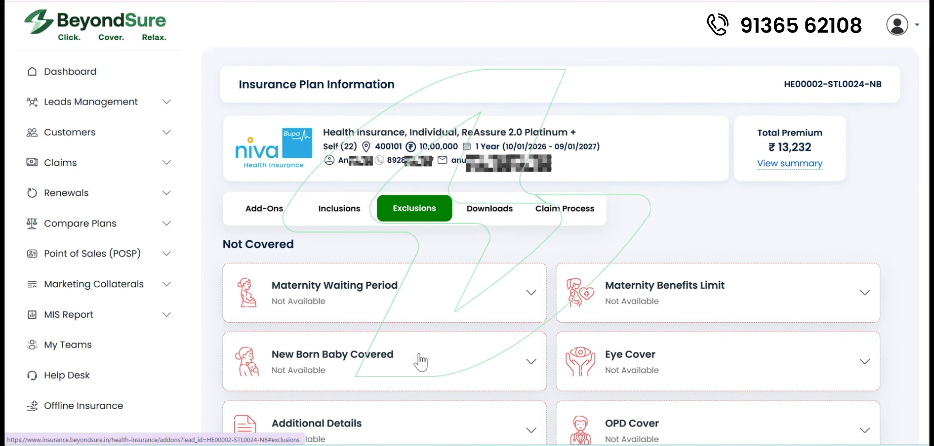
scroll(416, 351, down, 5)
click(484, 218)
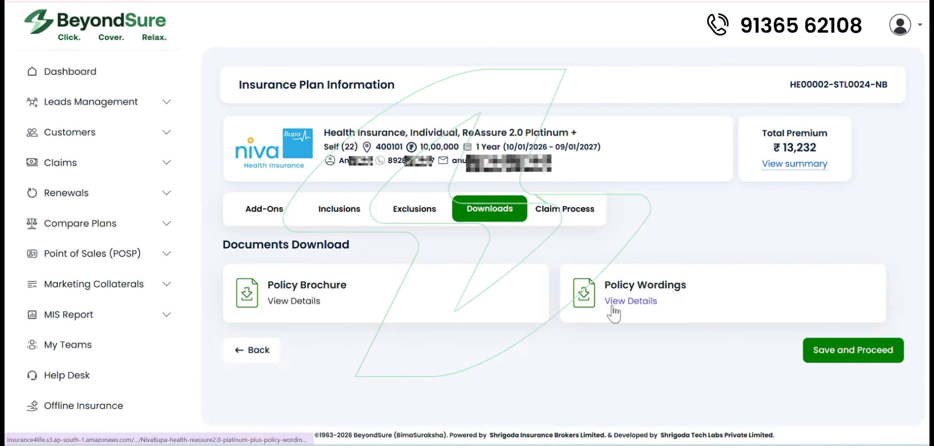
click(563, 218)
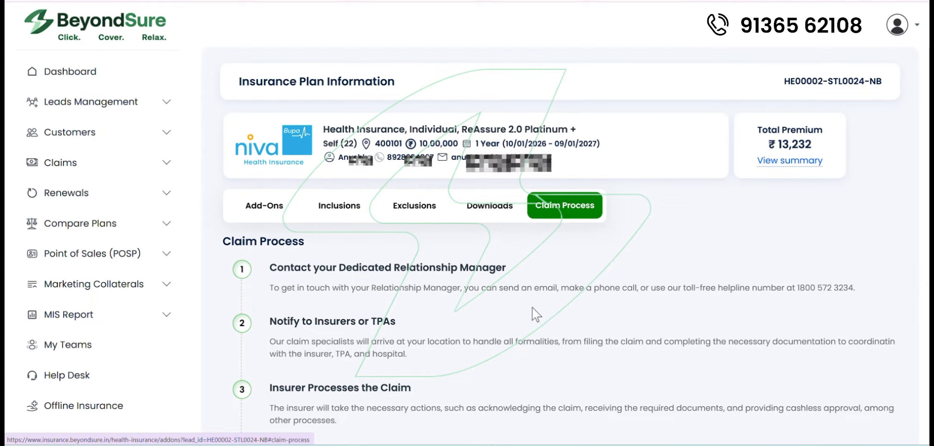
scroll(532, 306, down, 2)
scroll(531, 306, down, 3)
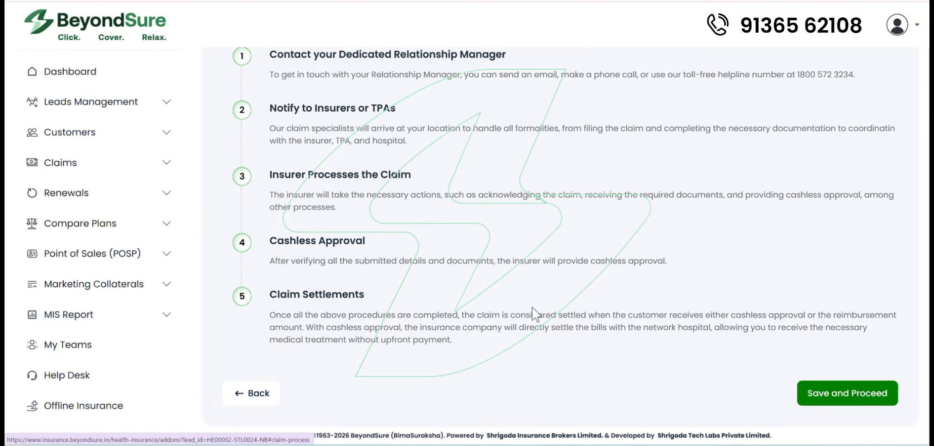
scroll(532, 307, up, 5)
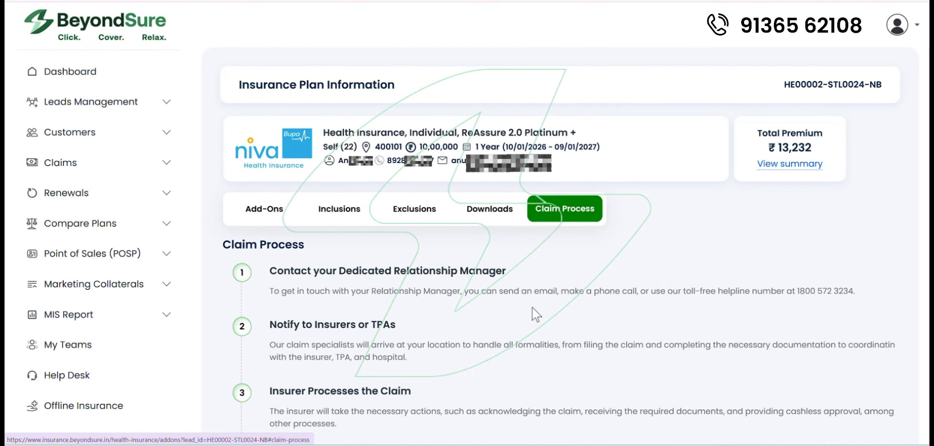
scroll(532, 306, down, 5)
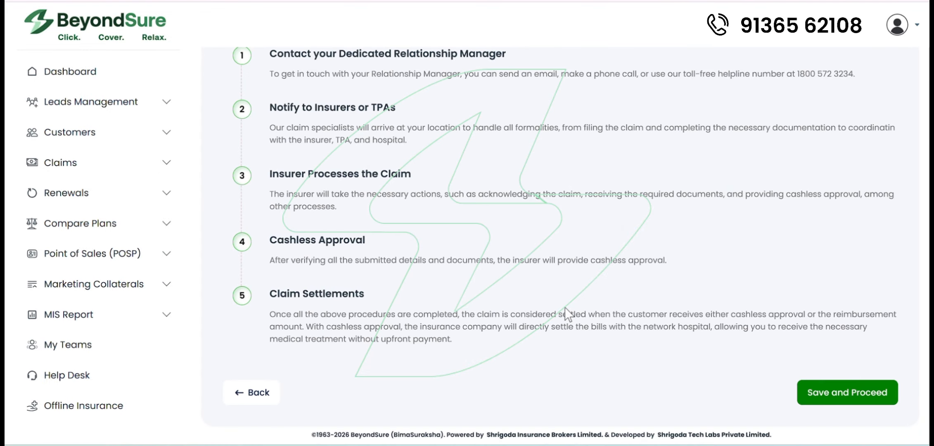
click(842, 394)
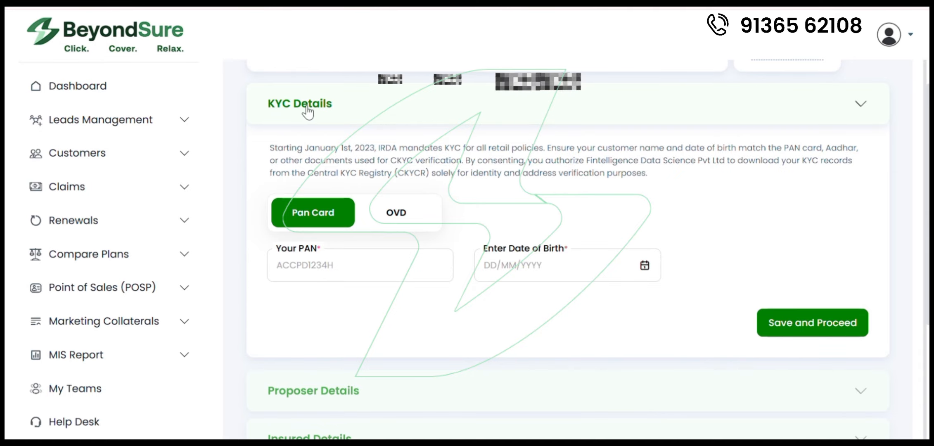
click(397, 212)
scroll(397, 213, down, 2)
click(487, 163)
text(HF)
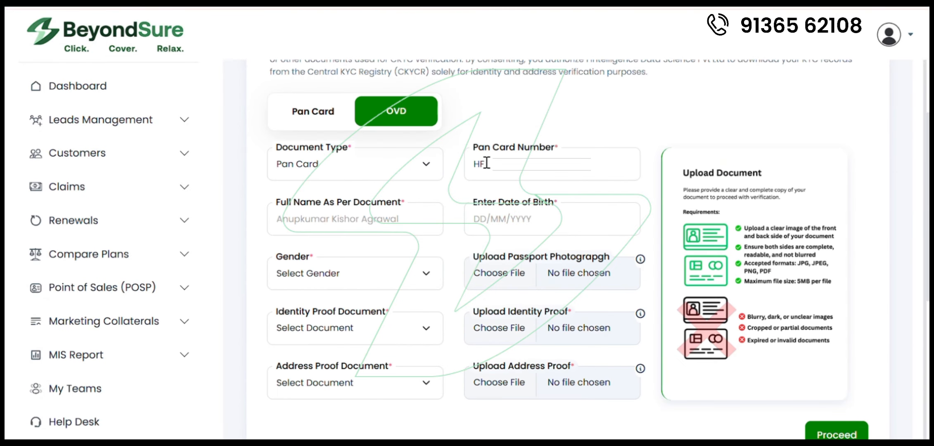
text(ANUSHKA)
click(478, 214)
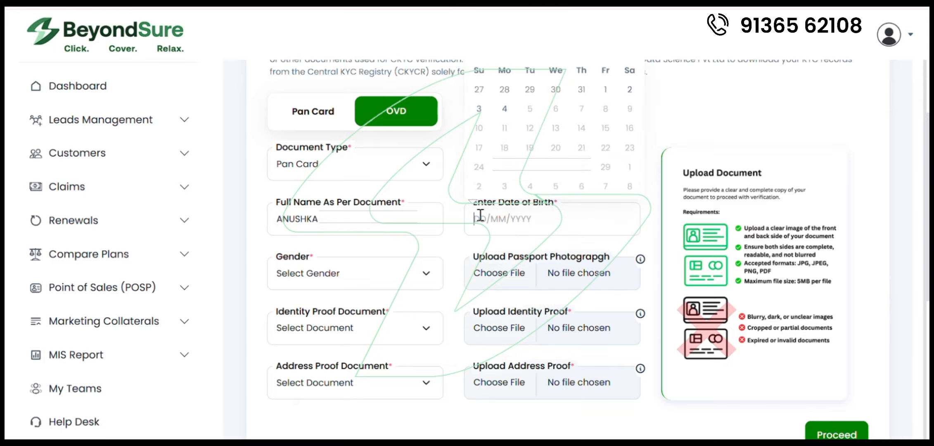
text(04/06/2003)
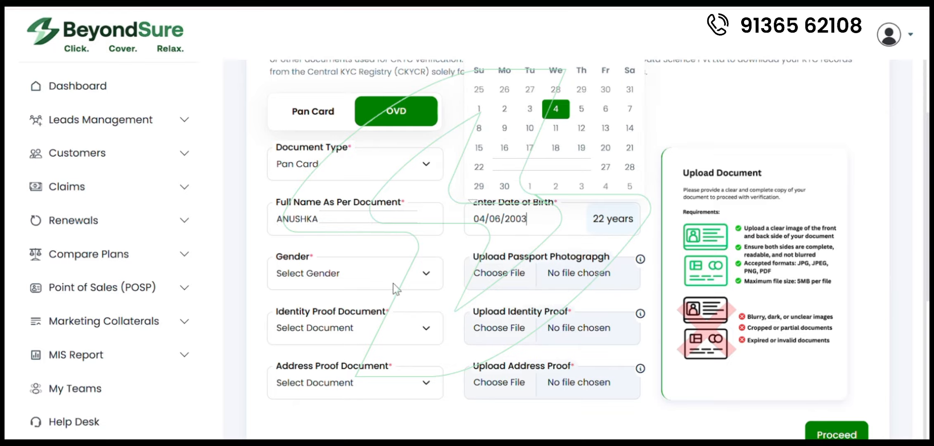
Step: Set gender to Female and upload the passport photograph
click(394, 284)
click(394, 322)
click(495, 271)
click(262, 195)
text(ANU)
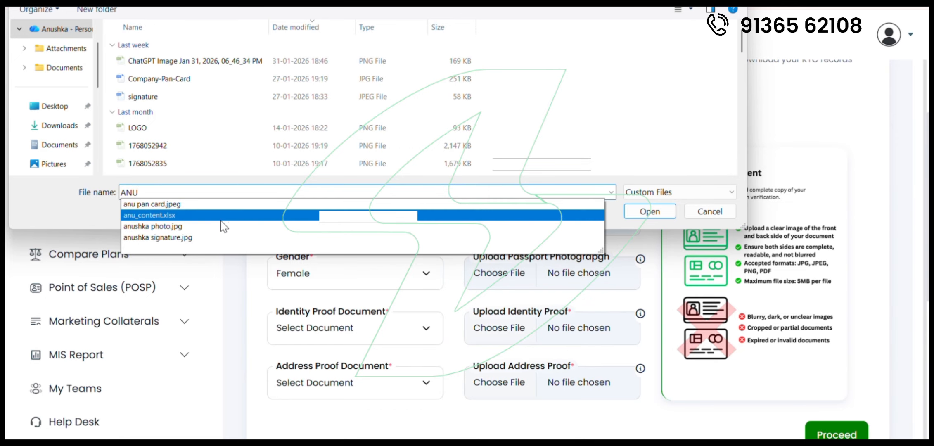
click(260, 225)
click(650, 211)
Step: Choose Pan Card as identity proof and upload its image
click(326, 241)
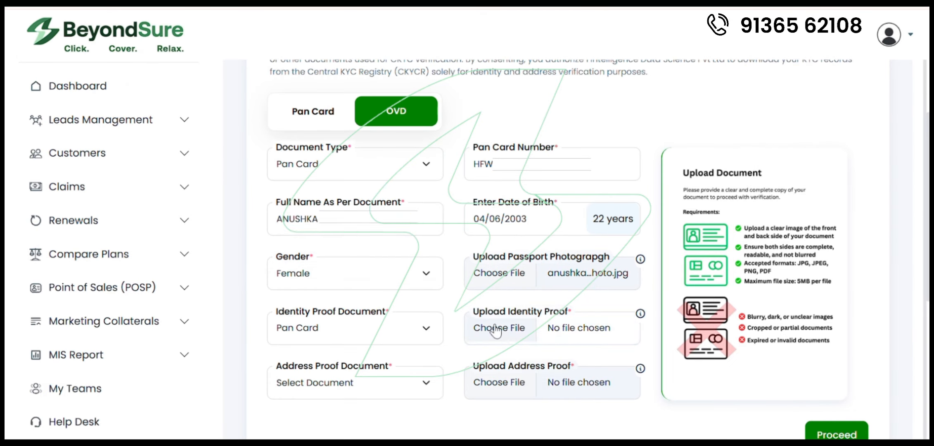
click(494, 329)
key(Caps_Lock)
text(a)
click(211, 241)
click(649, 212)
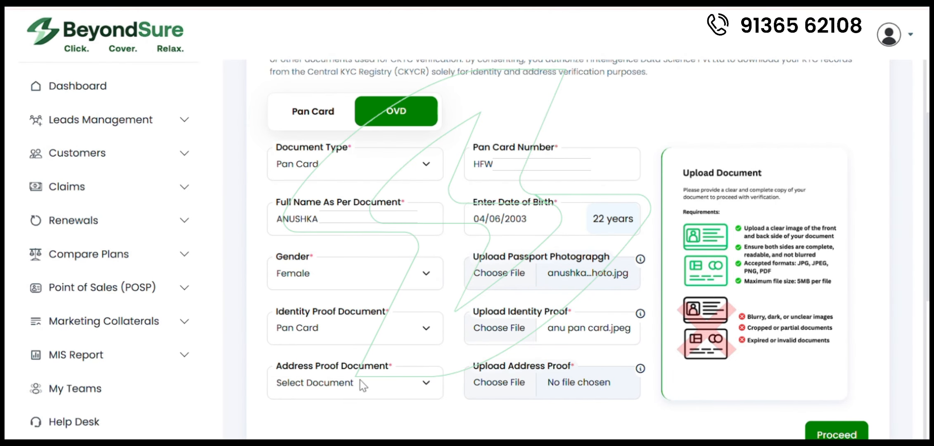
Step: Choose Aadhar Card as address proof, upload its image and submit the KYC details
click(358, 381)
click(326, 293)
click(487, 390)
text(a)
click(193, 216)
click(649, 211)
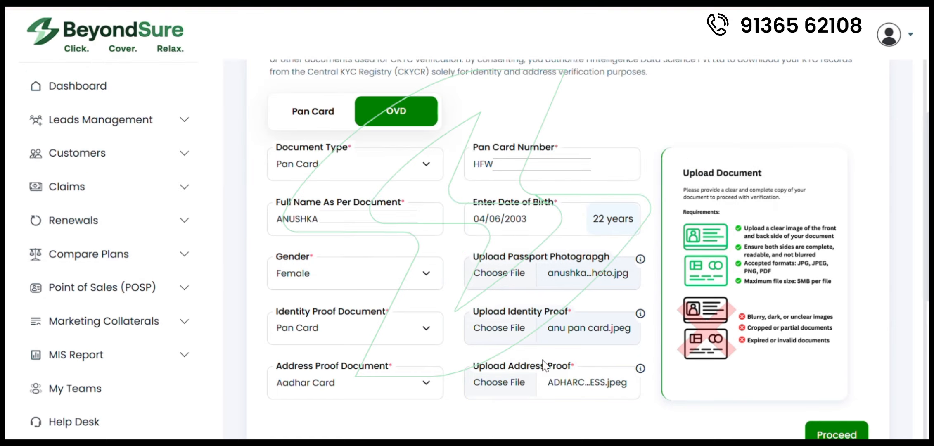
scroll(661, 330, down, 3)
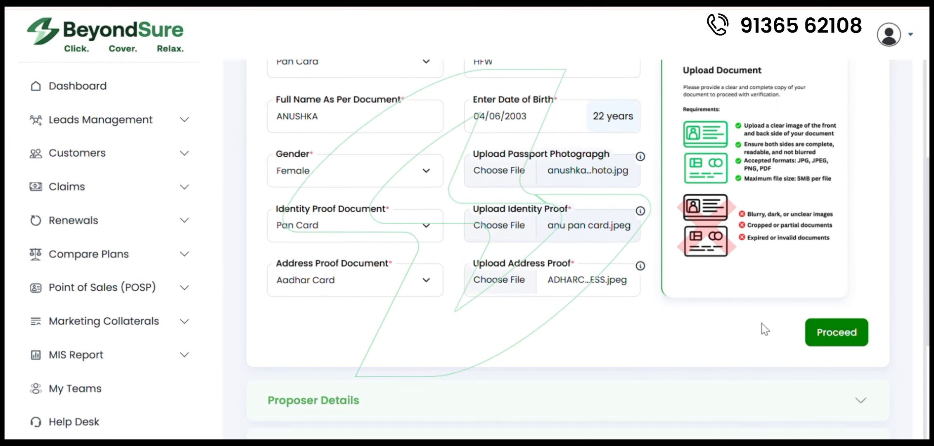
click(838, 331)
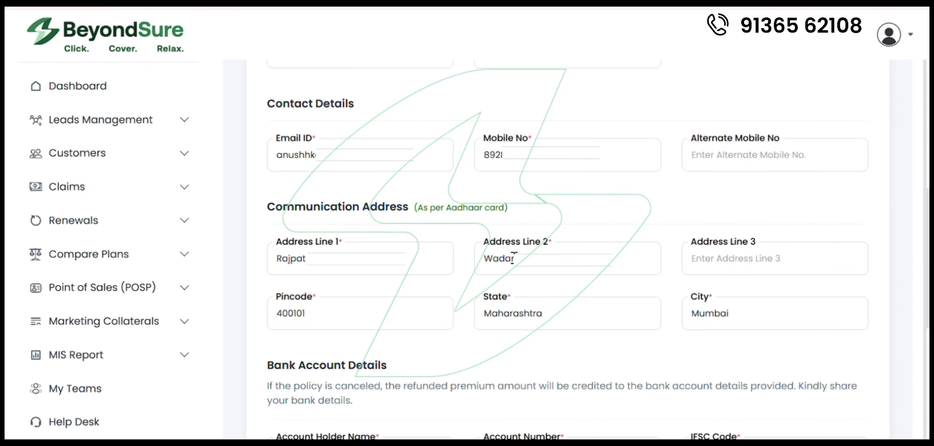
Step: Finish the proposer's address line and save the proposer details
text(Hunam)
text(anuman)
scroll(726, 372, down, 2)
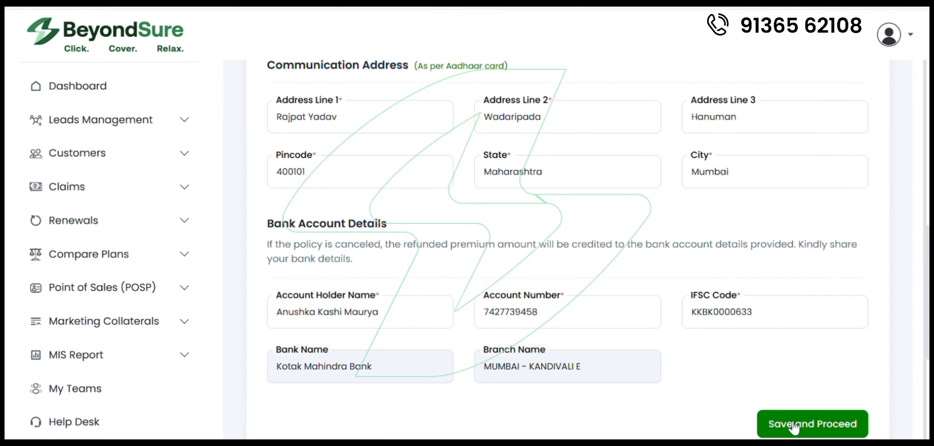
click(788, 423)
Step: Set Title Miss, Marital Status Unmarried, Occupation Salaried and Education Graduate
click(429, 225)
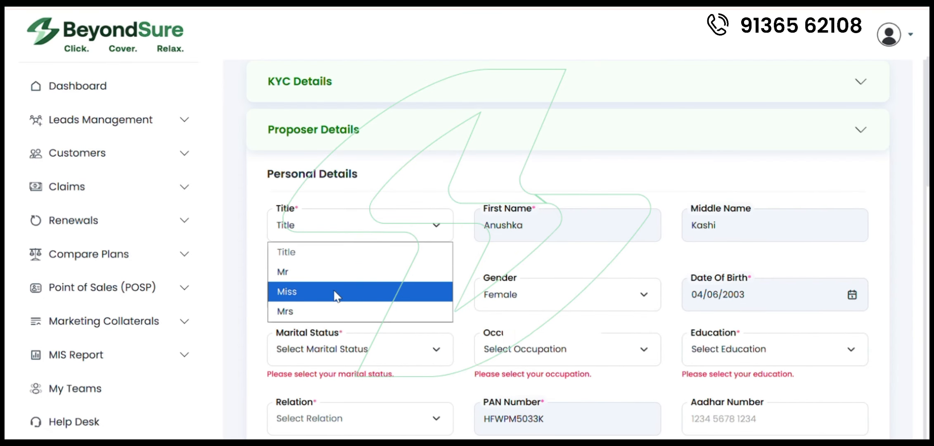
click(335, 293)
scroll(411, 275, down, 3)
click(410, 210)
click(371, 276)
click(578, 210)
click(502, 394)
click(774, 210)
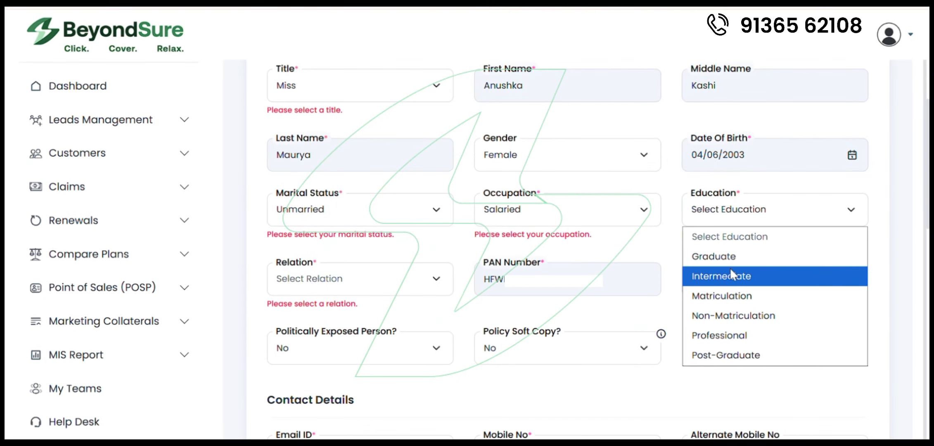
click(710, 254)
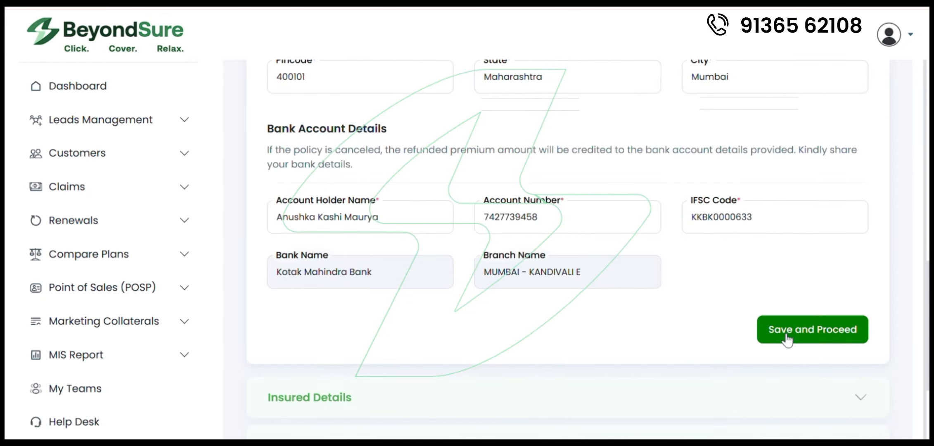
Step: Save proposer details and set the insured's height to 5 Ft 4 Inch
click(787, 339)
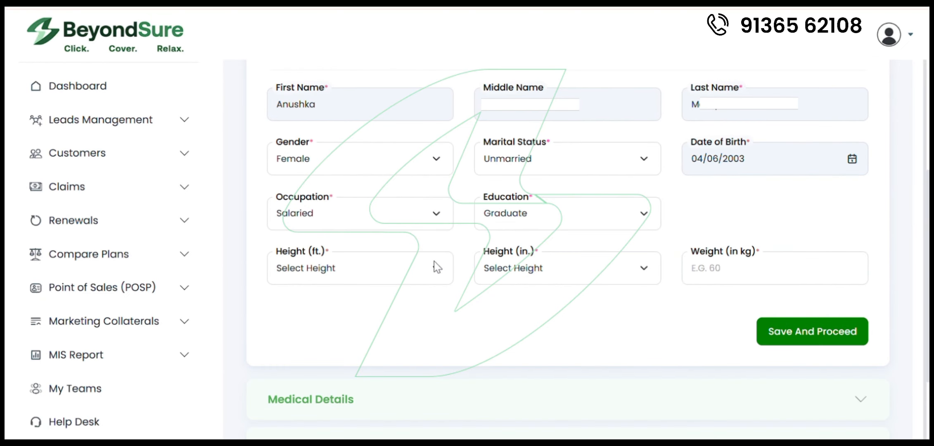
click(434, 264)
click(361, 223)
click(501, 271)
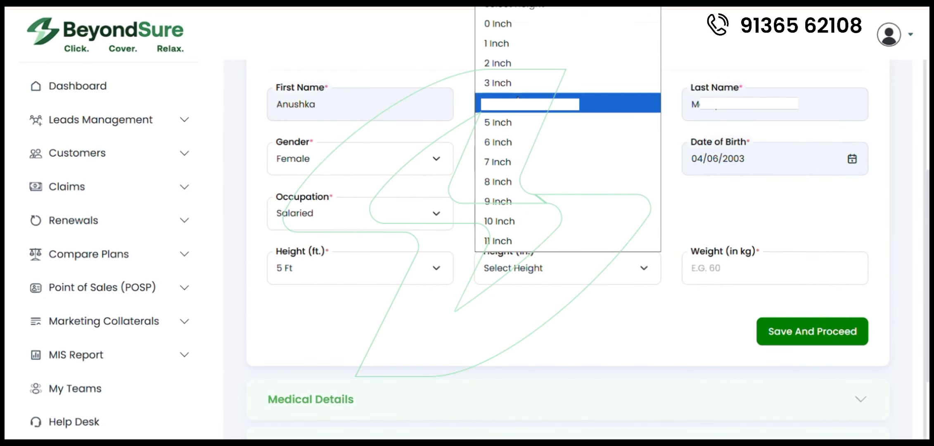
click(497, 103)
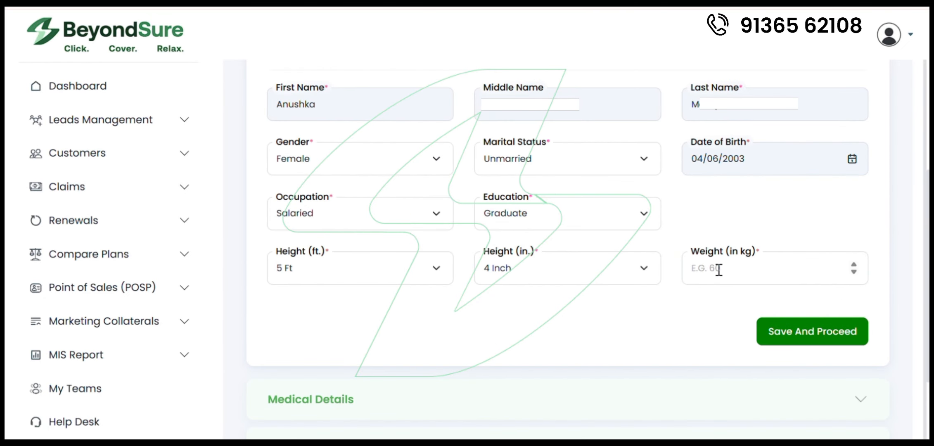
Step: Save insured details and review the Medical Details questions, all answered No
click(808, 343)
scroll(632, 304, down, 4)
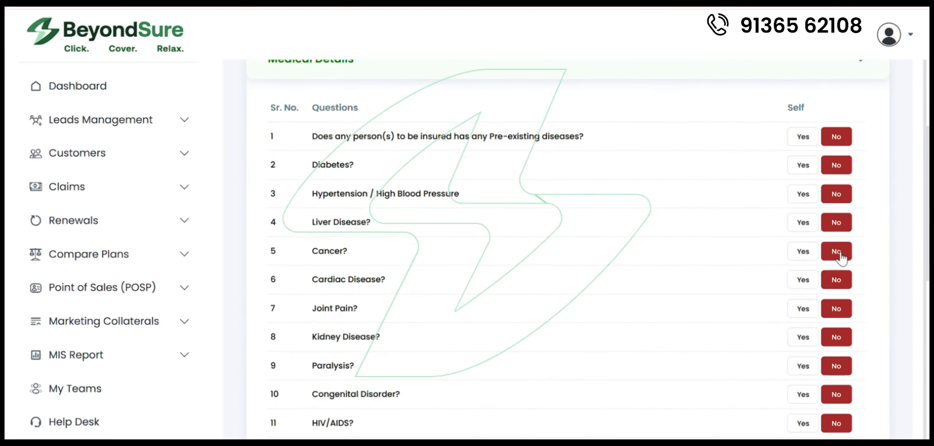
scroll(642, 276, down, 7)
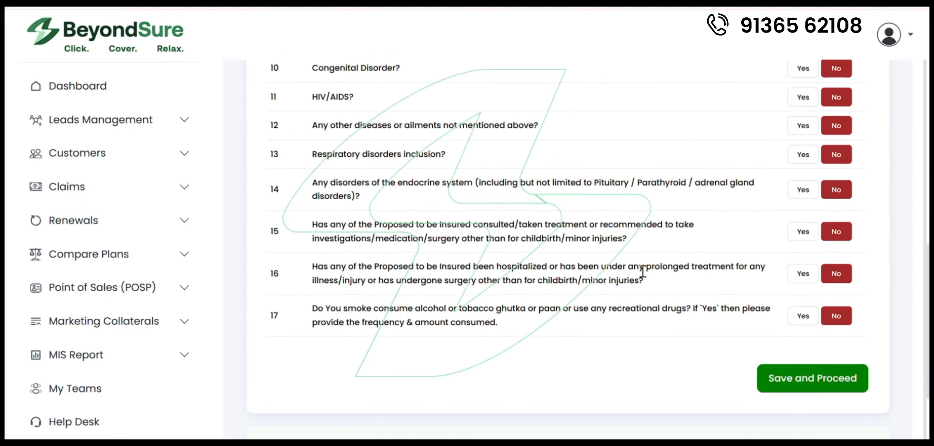
scroll(643, 271, down, 1)
Step: Save the medical answers, then add the nominee as the proposer's Brother and enter his full name
click(809, 353)
click(425, 194)
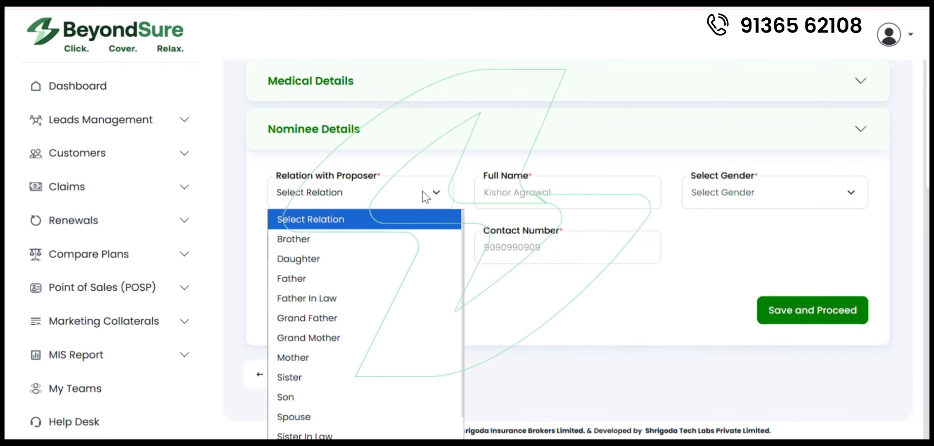
click(293, 239)
click(519, 196)
text(Anant)
click(307, 244)
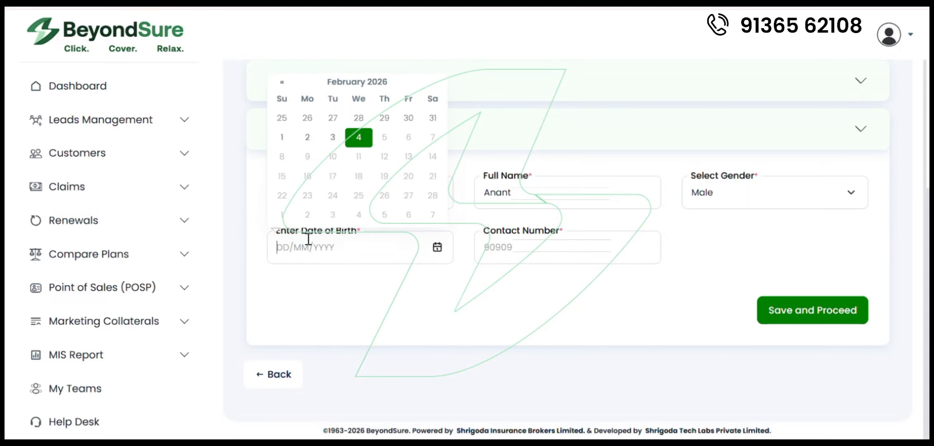
text(05/03/1990)
click(511, 246)
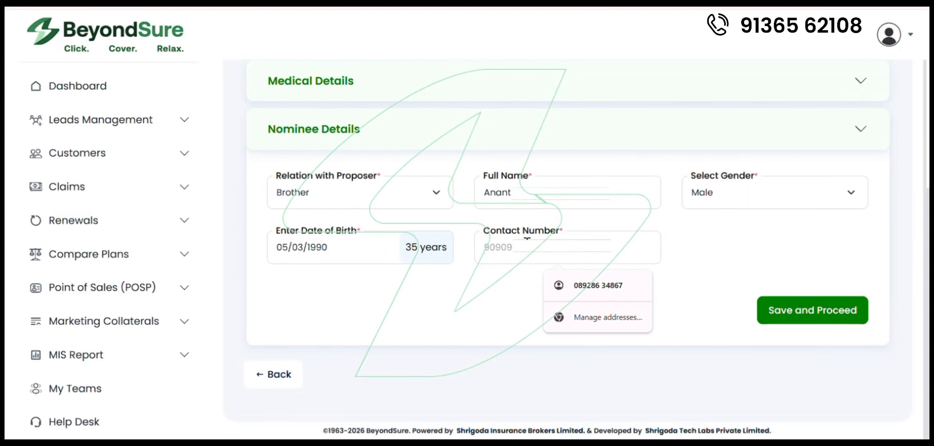
text(99677)
click(797, 313)
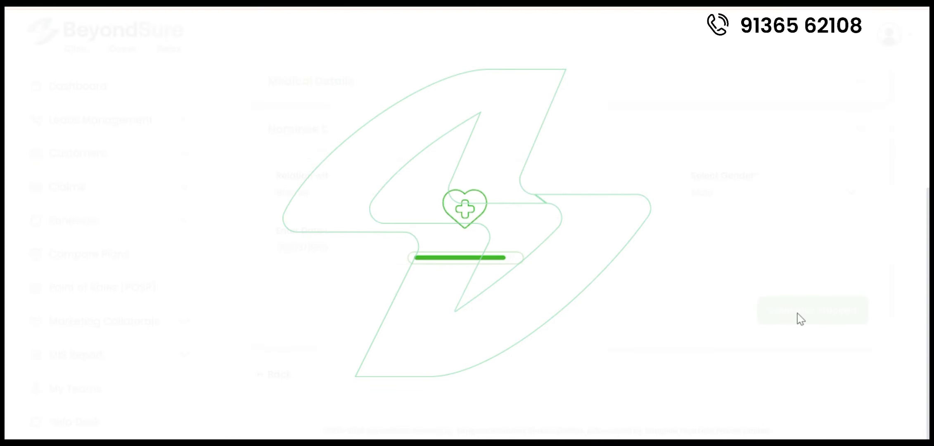
scroll(446, 260, down, 2)
scroll(446, 260, down, 15)
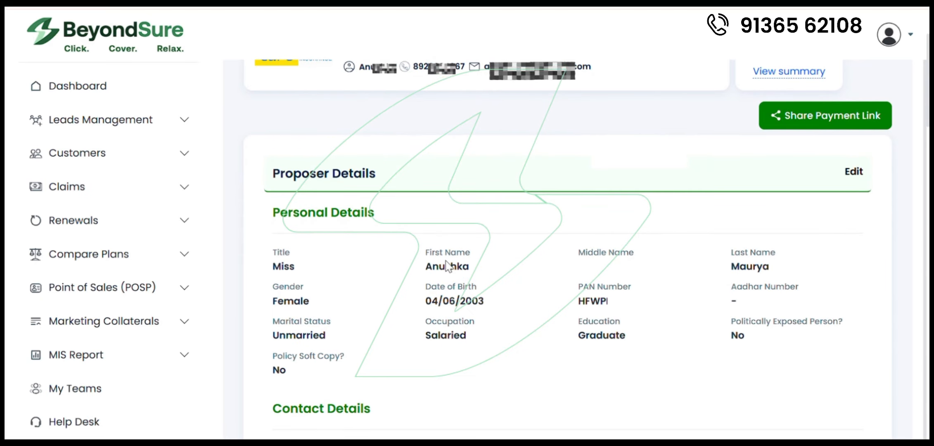
scroll(446, 261, down, 15)
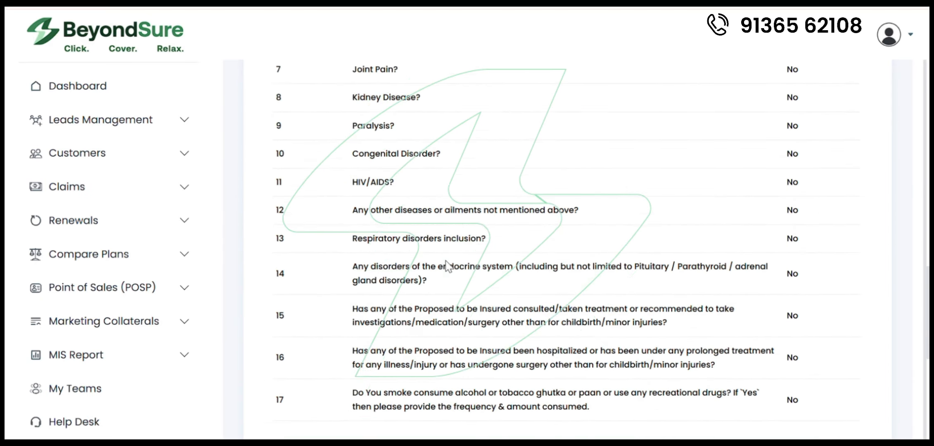
scroll(446, 260, up, 15)
scroll(446, 261, up, 15)
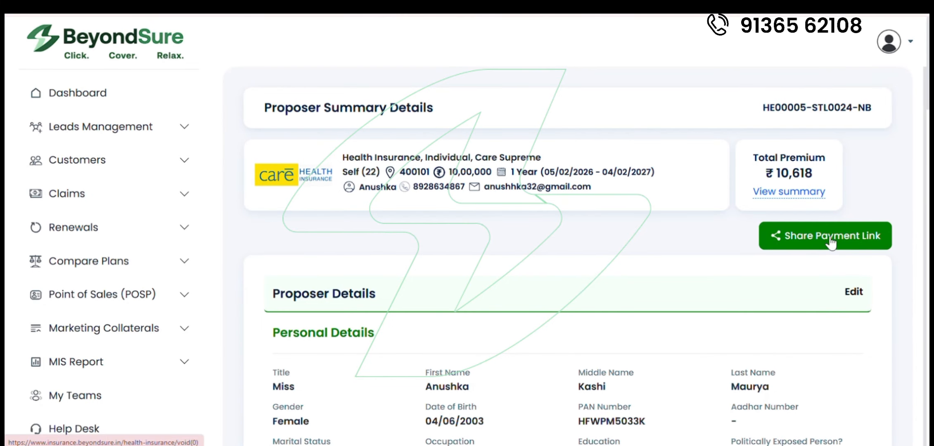
scroll(580, 270, down, 20)
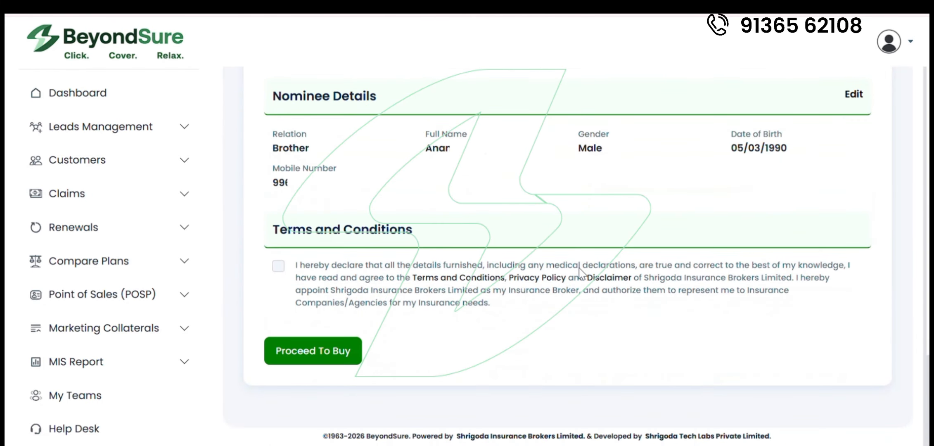